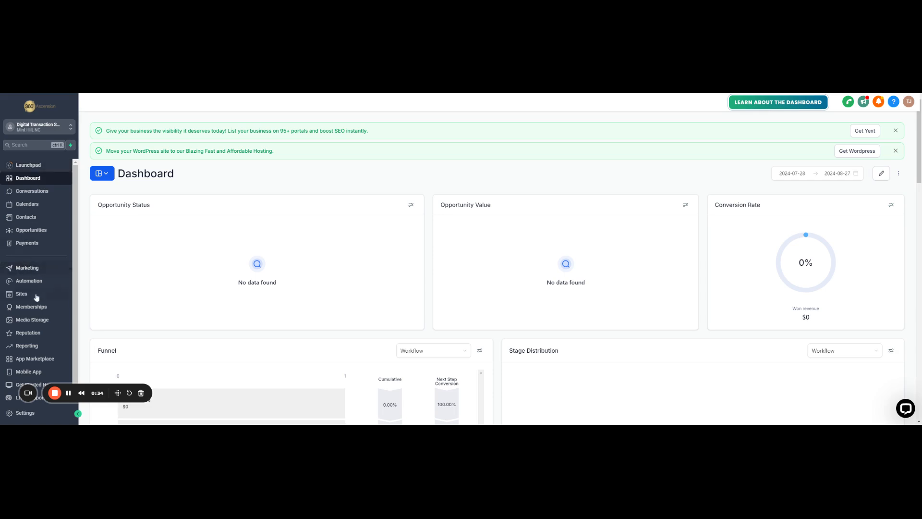
Step: Upload DTS Privacy Policy.pdf to Media Storage and dismiss the upload status
click(37, 320)
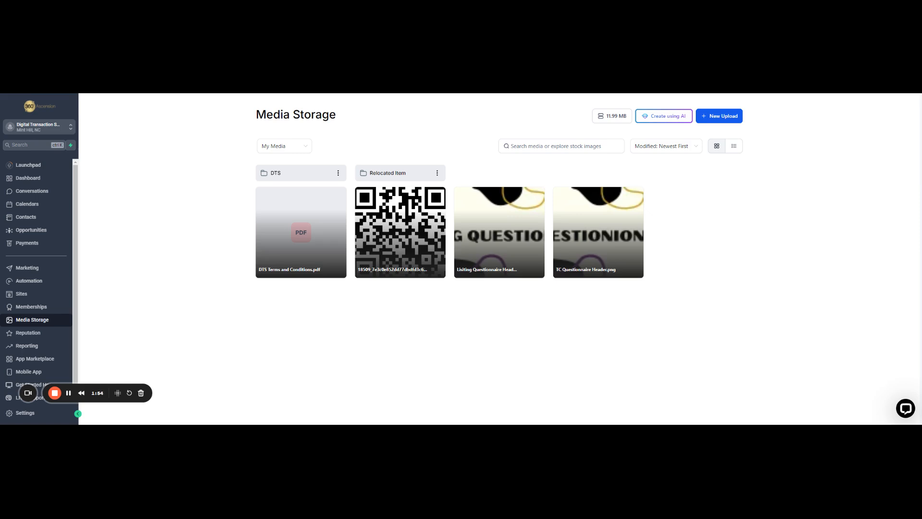
click(715, 120)
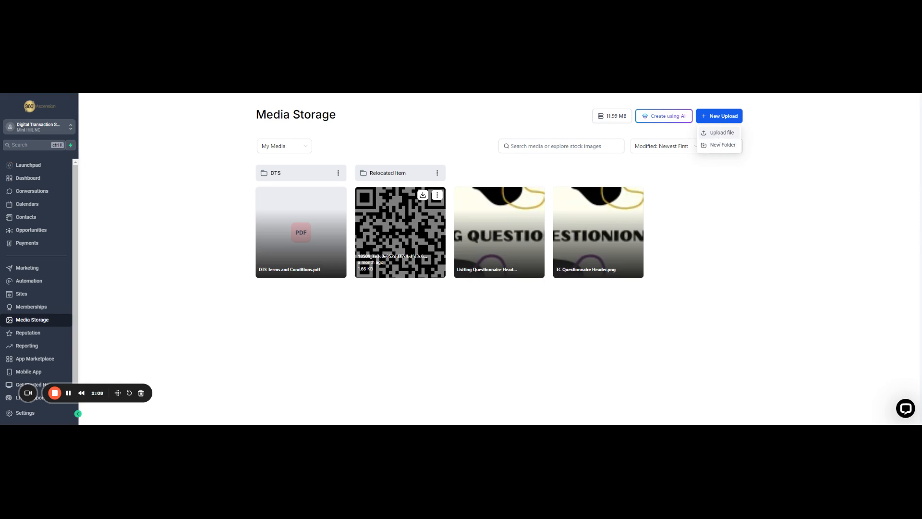
click(721, 134)
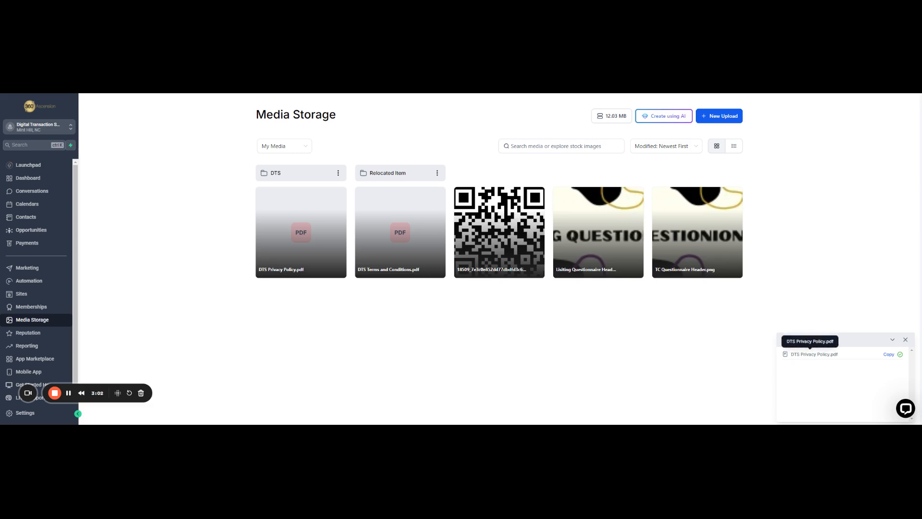
click(905, 341)
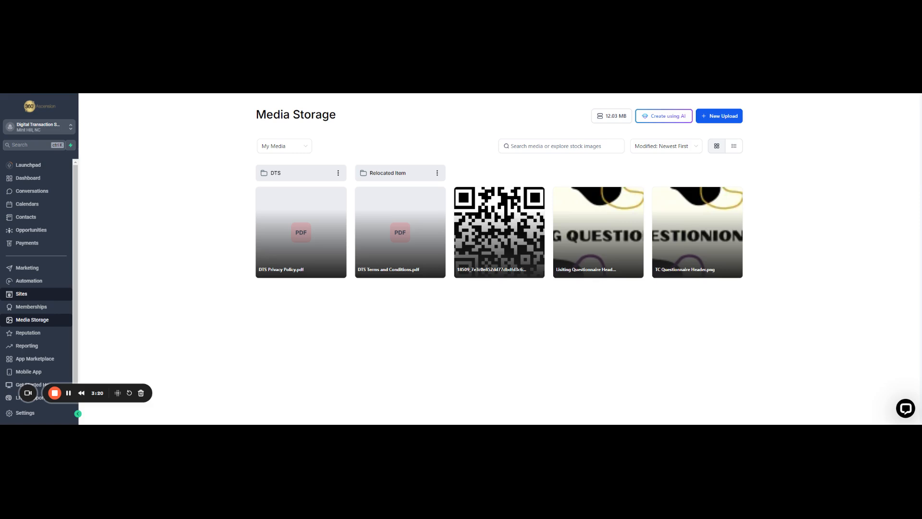
Step: Copy the link of DTS Privacy Policy.pdf in Media Storage
click(25, 295)
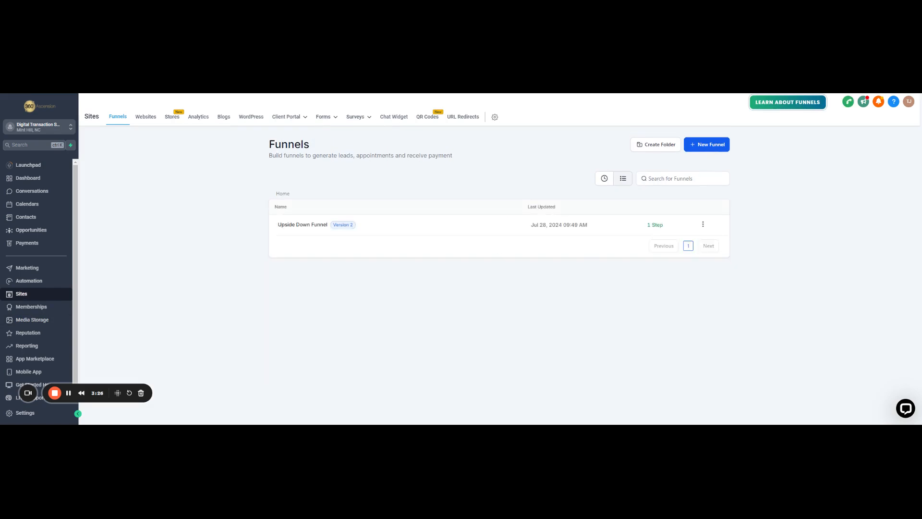
click(36, 323)
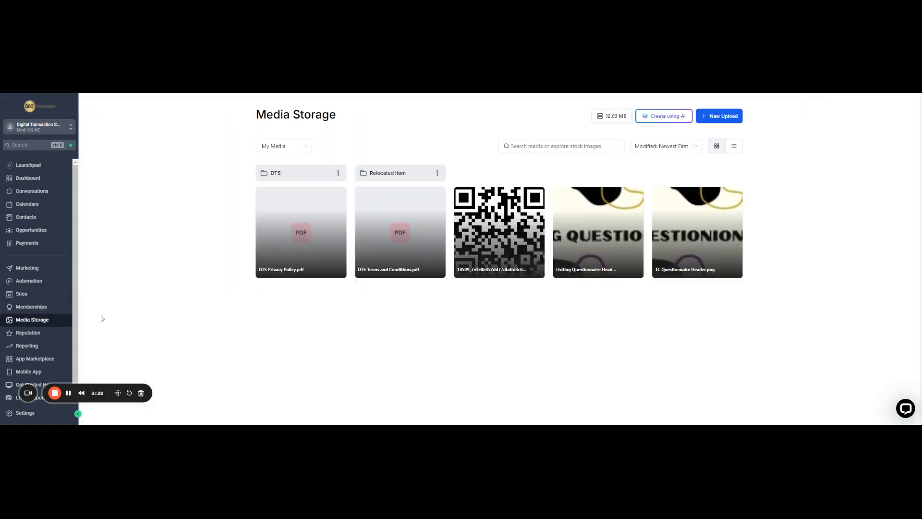
mouse_move(274, 240)
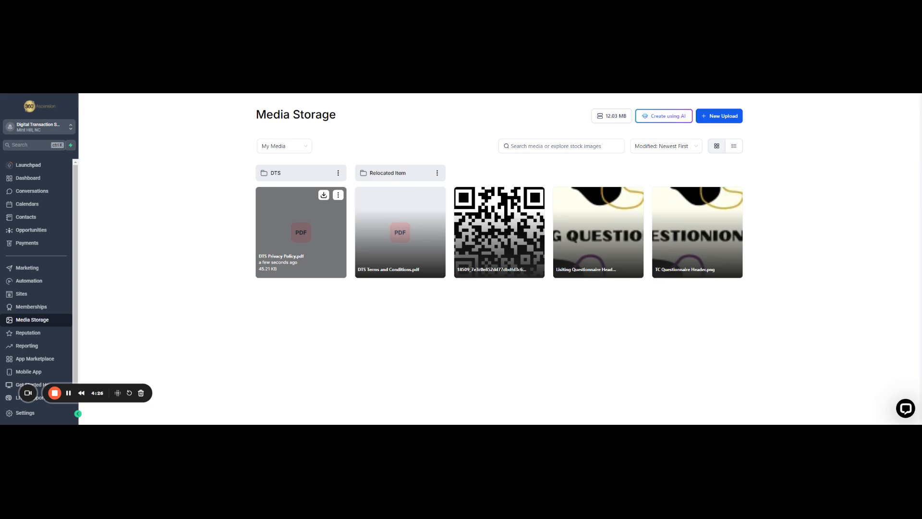
click(338, 195)
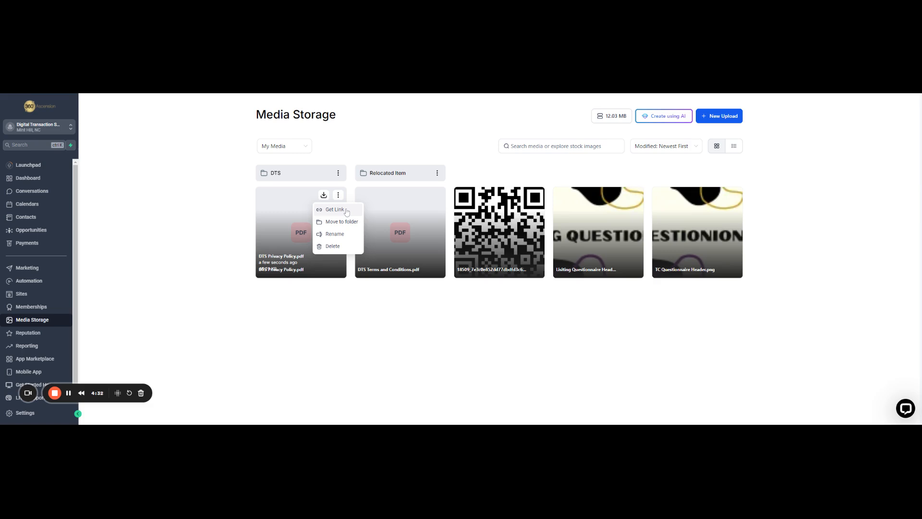
click(346, 210)
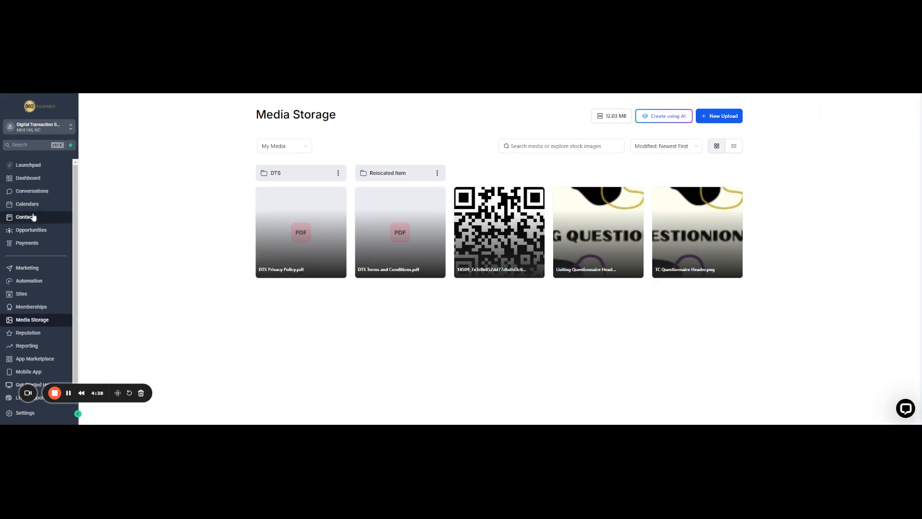
Step: Open the Home Page of the Marketing Agency Theme Template website for editing
click(23, 294)
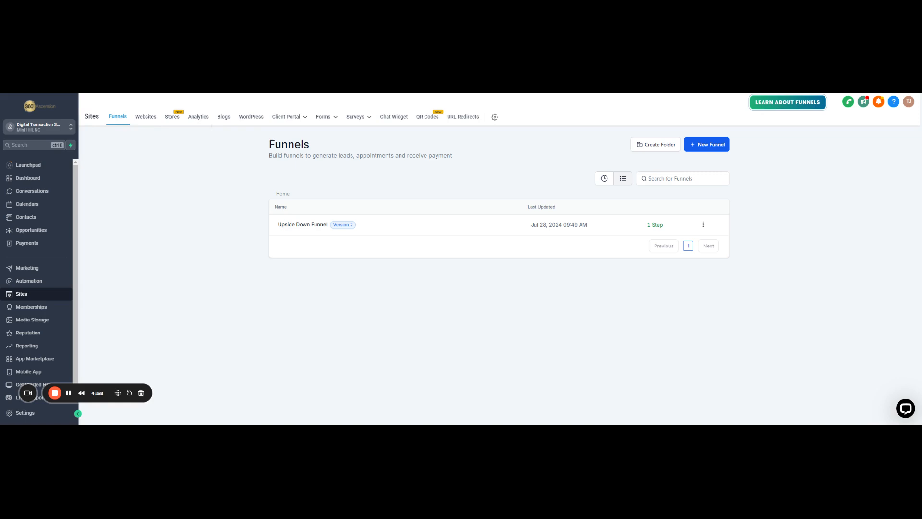
click(150, 119)
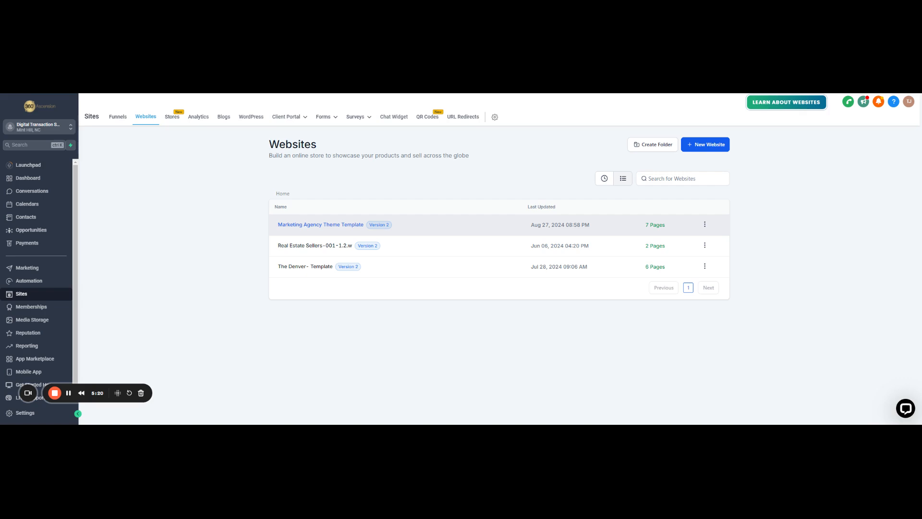
click(301, 230)
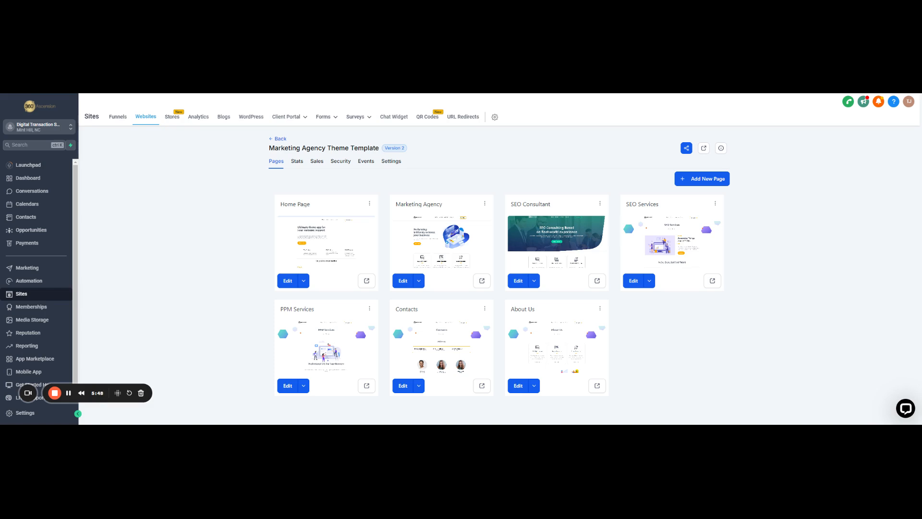
click(288, 281)
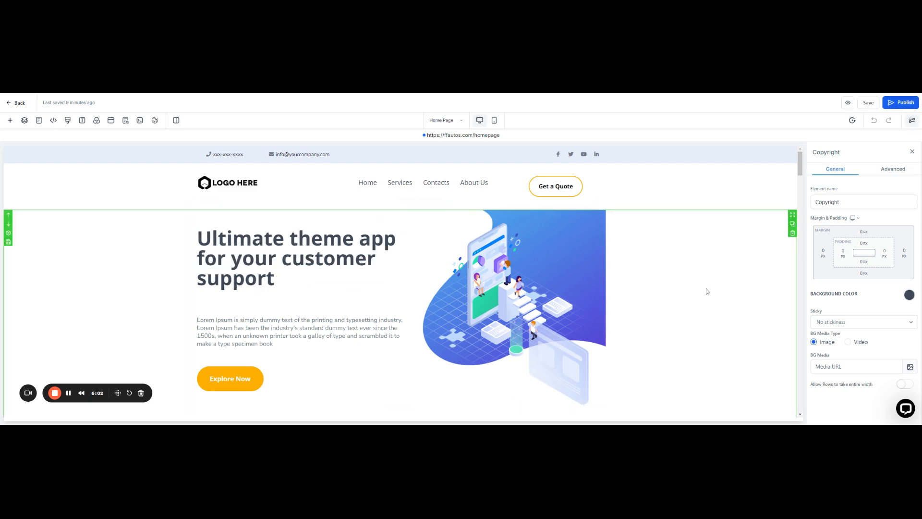
Step: Delete the empty column beneath "Get latest SEO tips from us!" in the page footer
scroll(708, 288, down, 3)
drag(793, 186, 802, 423)
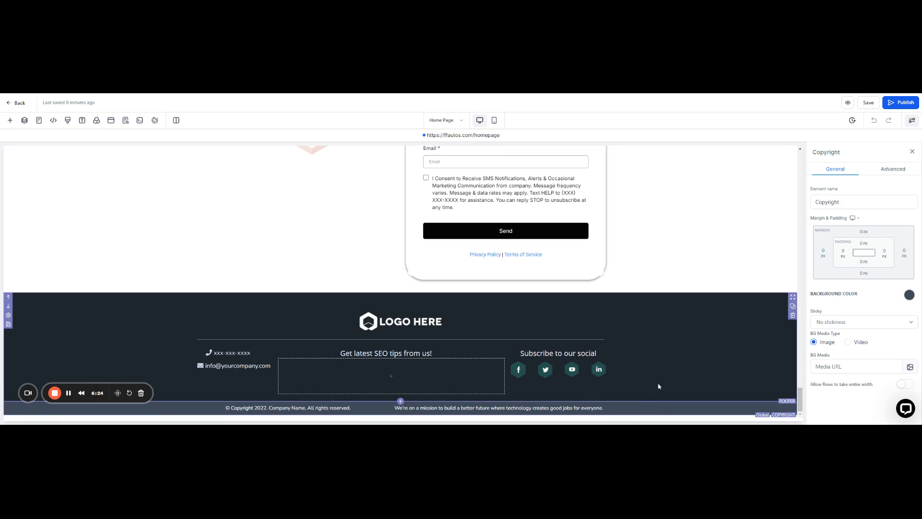
mouse_move(410, 383)
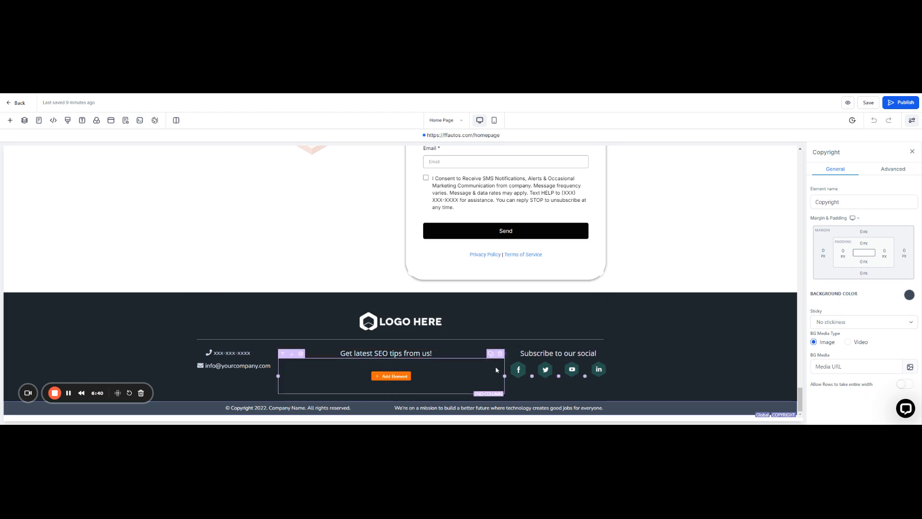
click(499, 354)
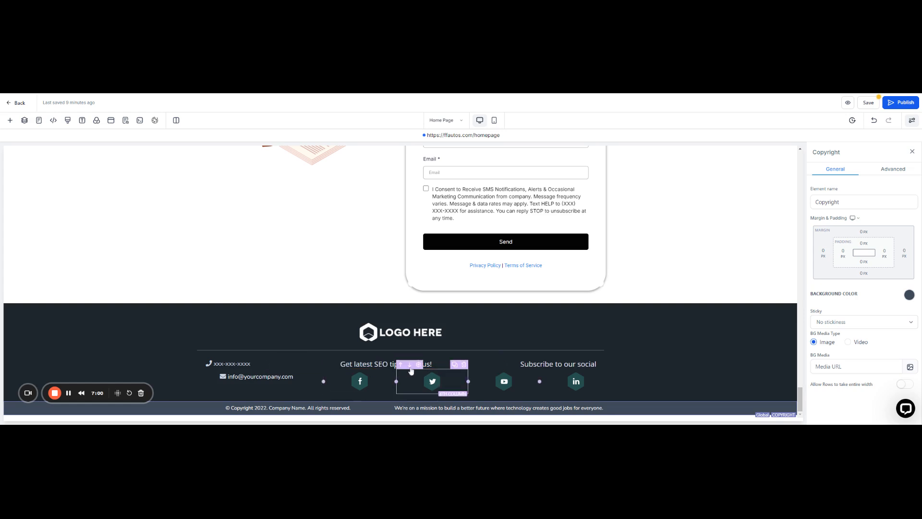
Step: Add a Sub-Headline element above the Facebook icon in the footer, beneath "Get latest SEO tips from us!"
click(386, 369)
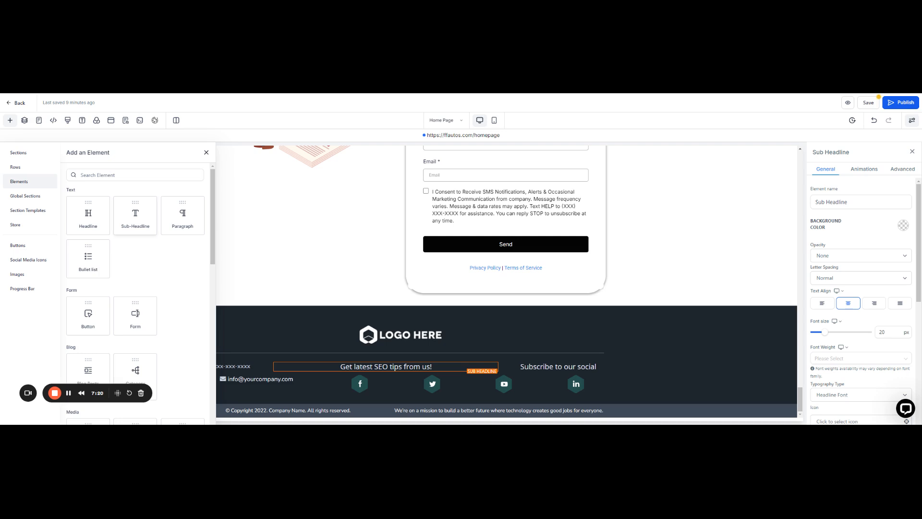
click(136, 220)
drag(135, 220, 218, 331)
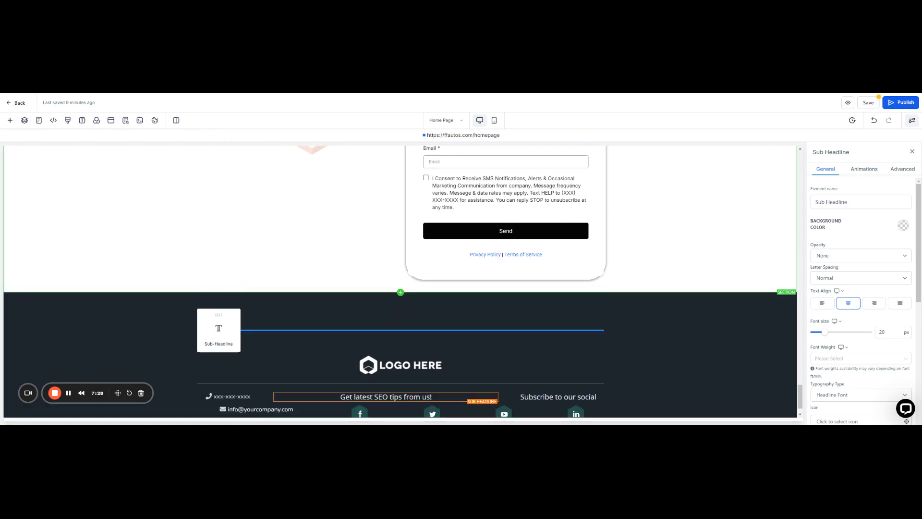
drag(218, 330, 218, 330)
drag(218, 331, 351, 382)
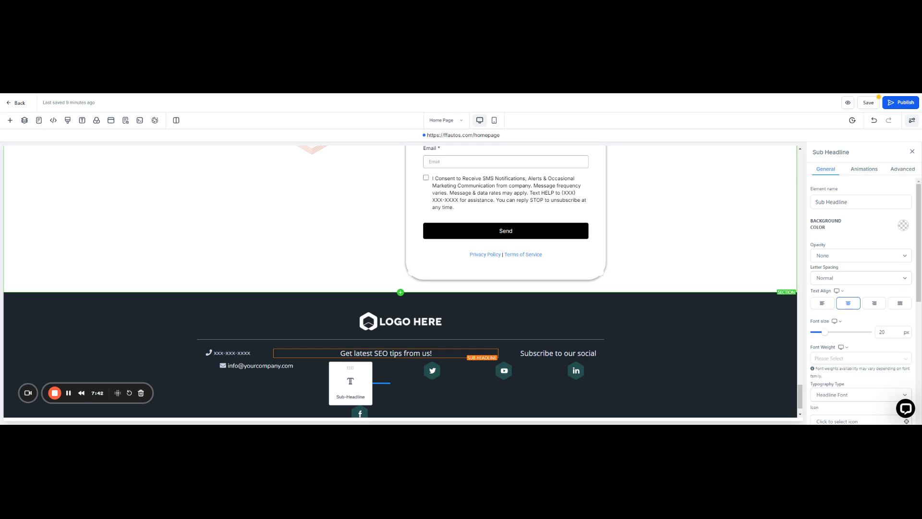
drag(350, 383, 350, 382)
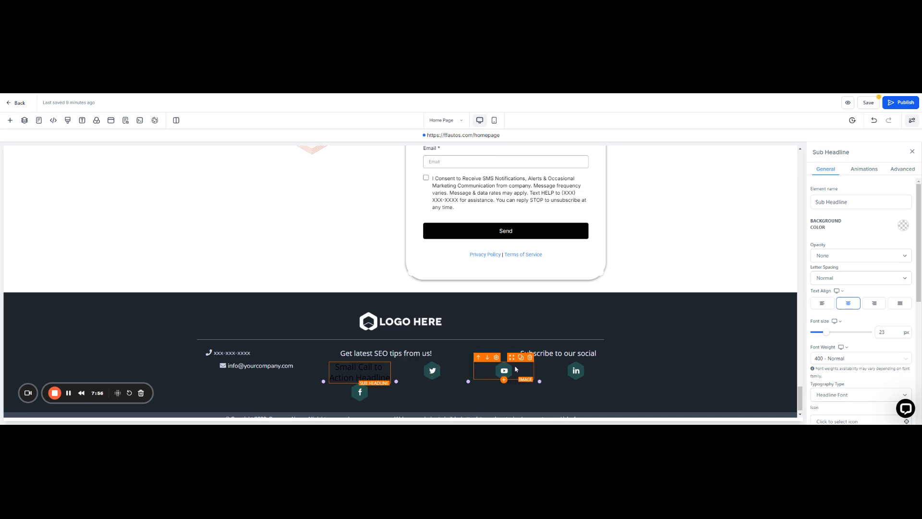
Step: Replace the new footer sub-headline's placeholder text with "Privacy Policy"
triple_click(366, 367)
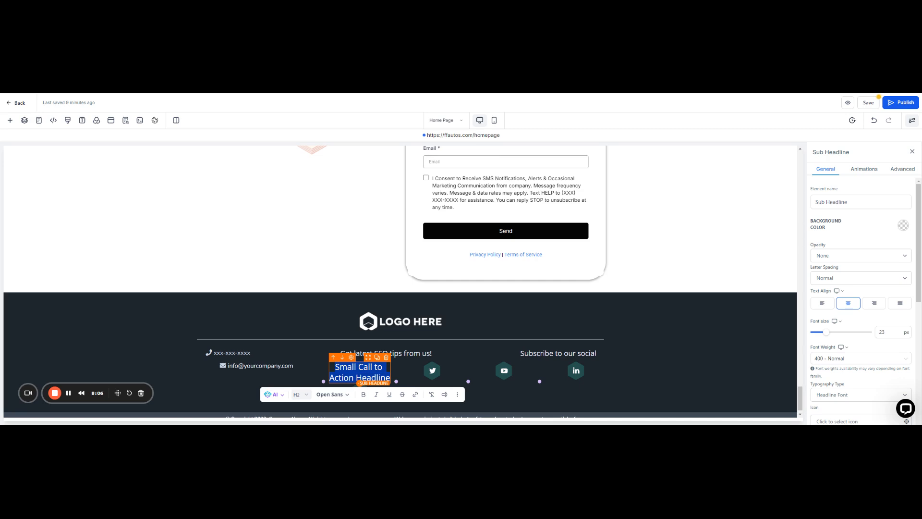
key(BackSpace)
text(Priv)
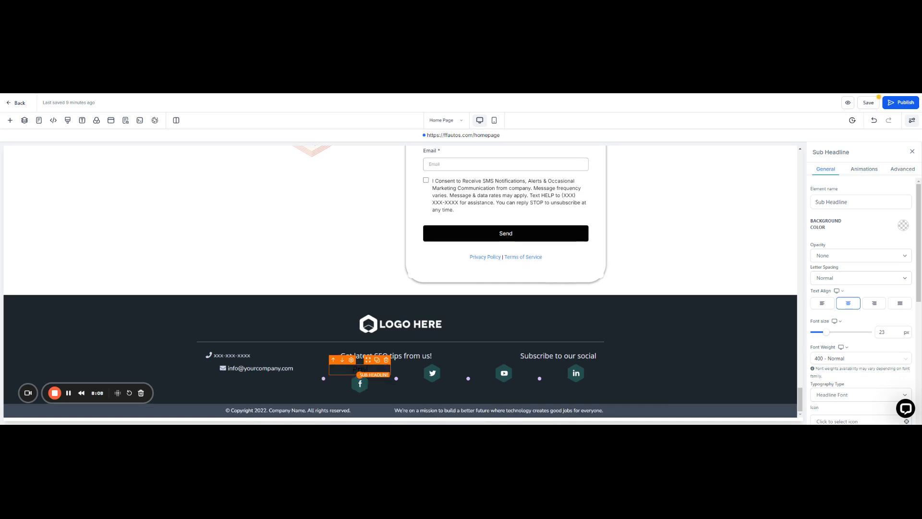
text(acy Policy)
Step: Set the footer's Privacy Policy sub-headline to a 14 px font size and white text color
double_click(381, 369)
click(381, 368)
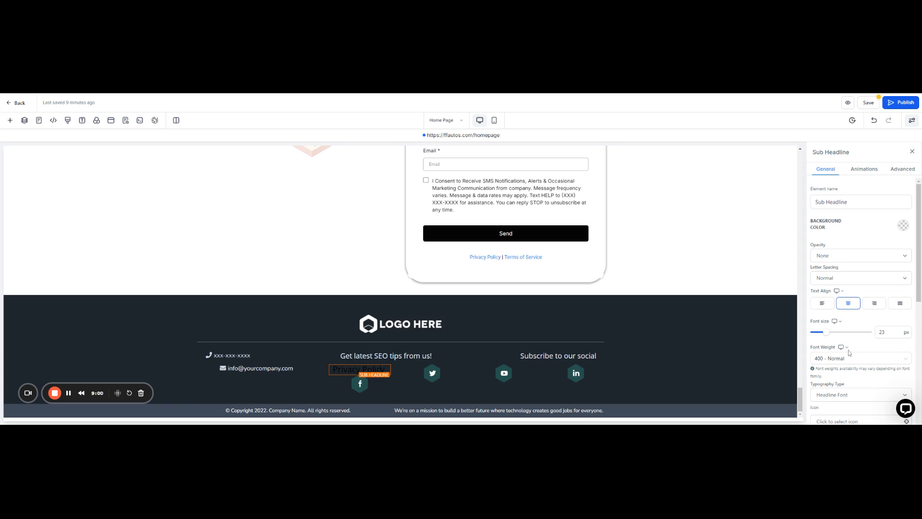
drag(826, 333, 821, 336)
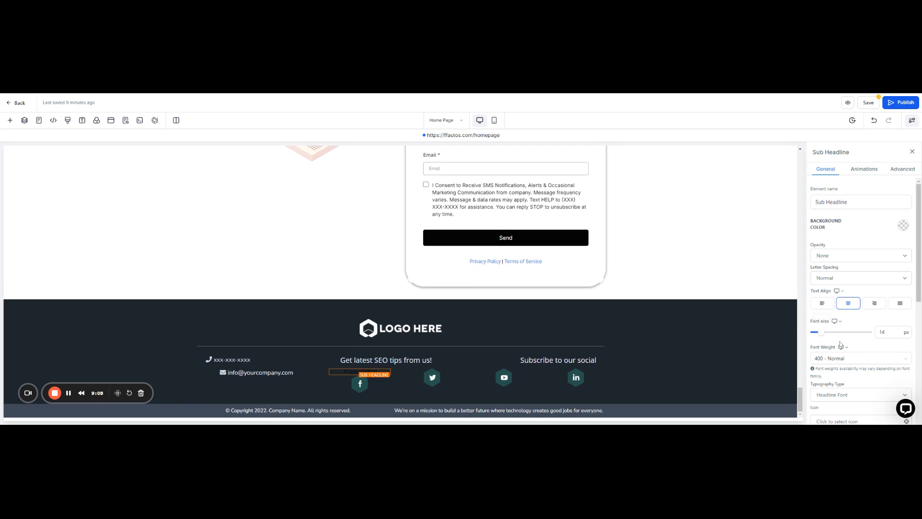
scroll(840, 344, down, 4)
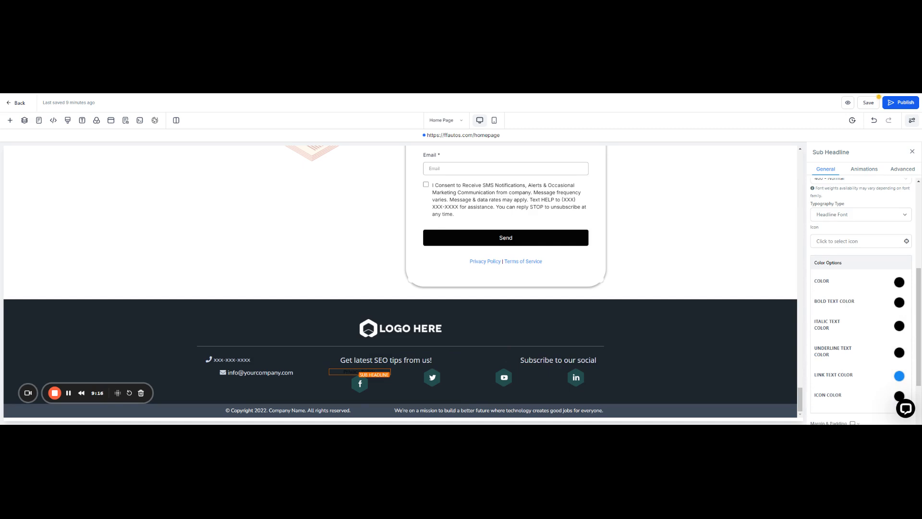
click(899, 284)
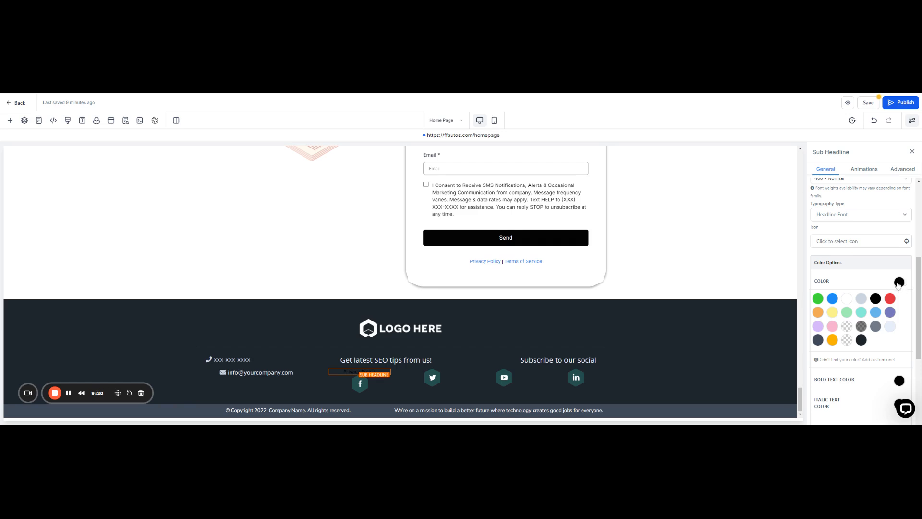
click(848, 300)
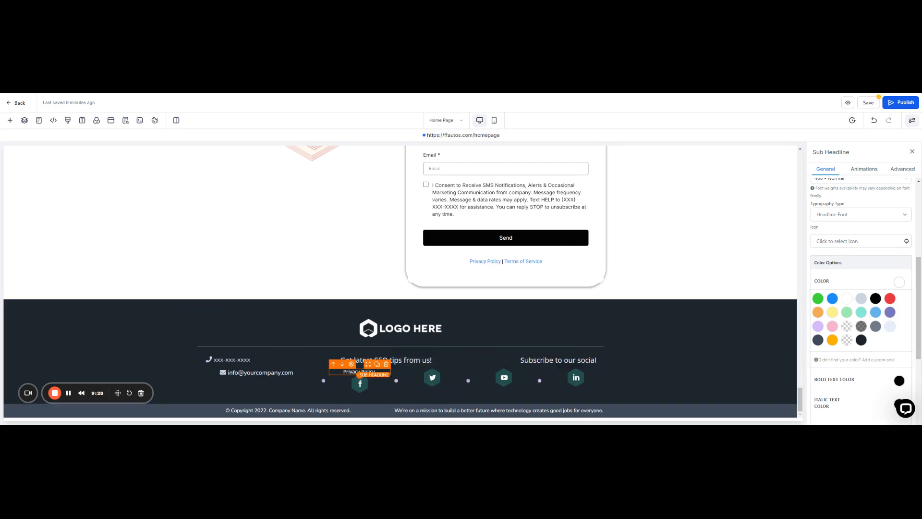
Step: Link the footer's Privacy Policy text to the copied PDF URL and save the link
triple_click(360, 371)
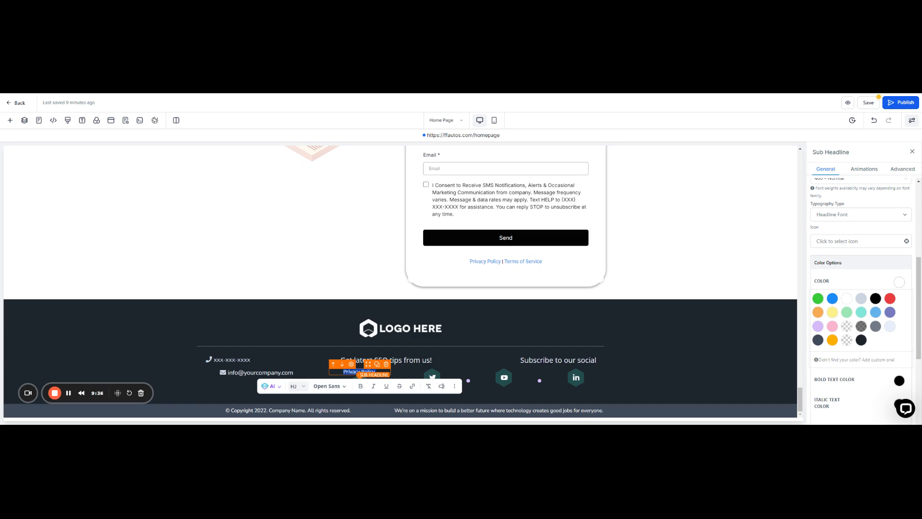
click(412, 387)
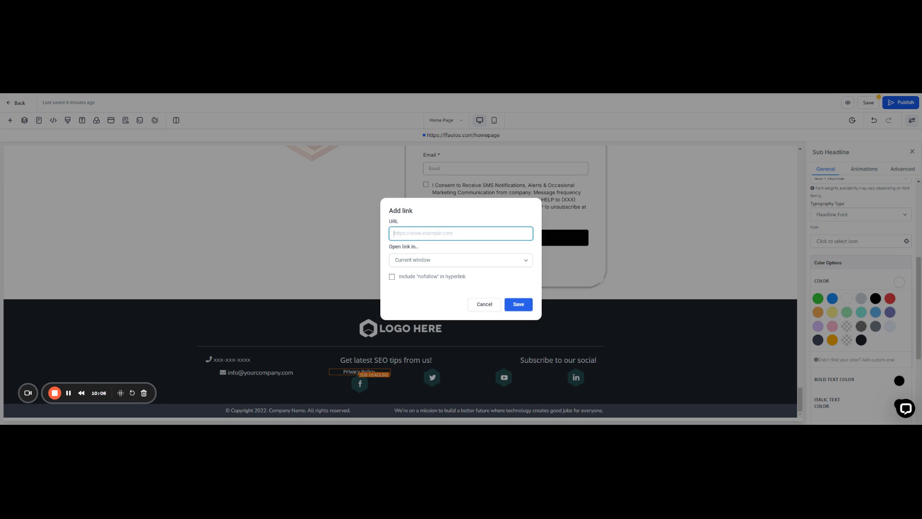
key(ctrl+v)
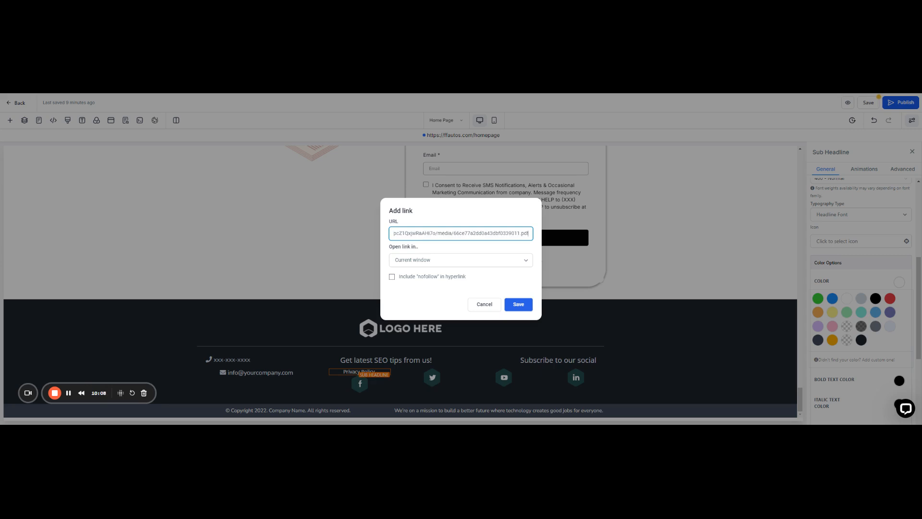
click(420, 263)
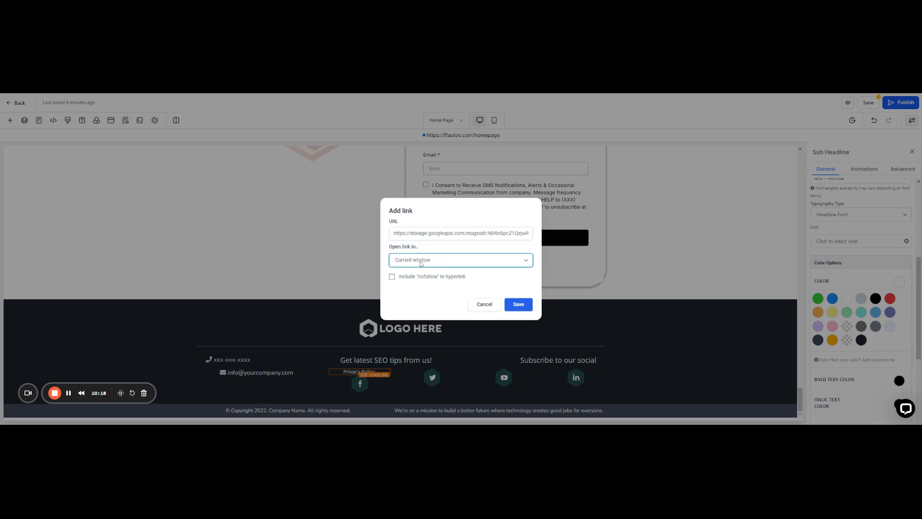
click(414, 279)
click(515, 306)
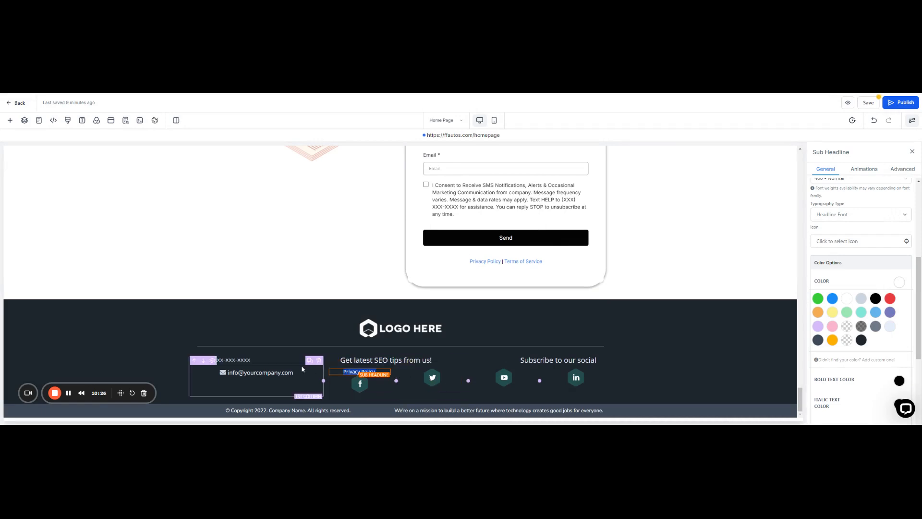
Step: Append "|Terms and Conditions" after the Privacy Policy link in the footer sub-headline
click(370, 372)
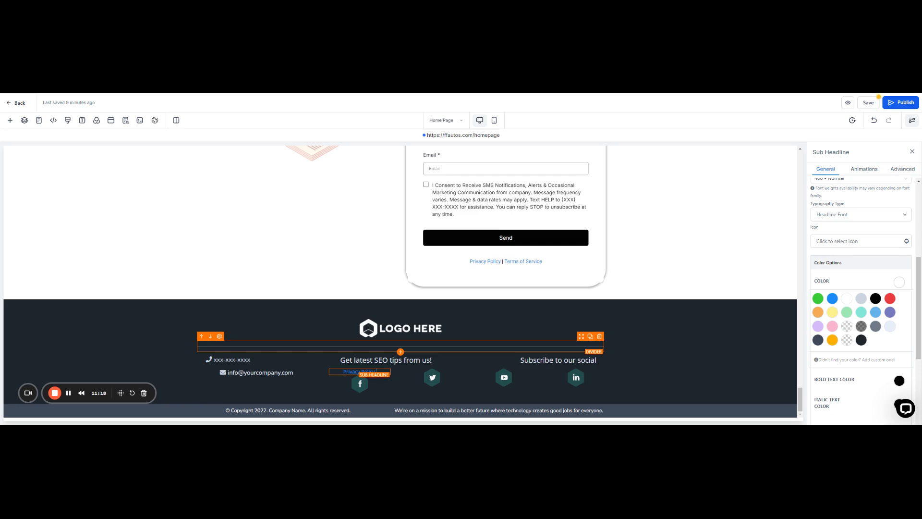
text(|)
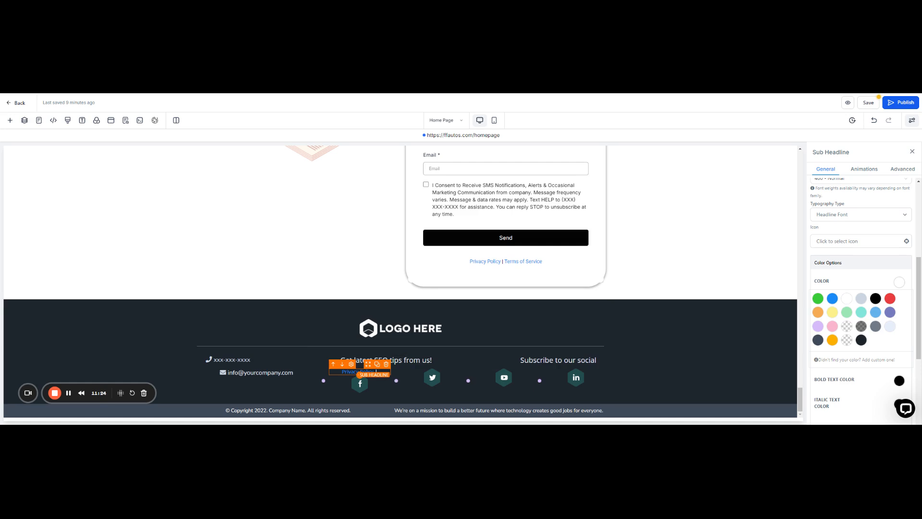
text(Terms and Cond)
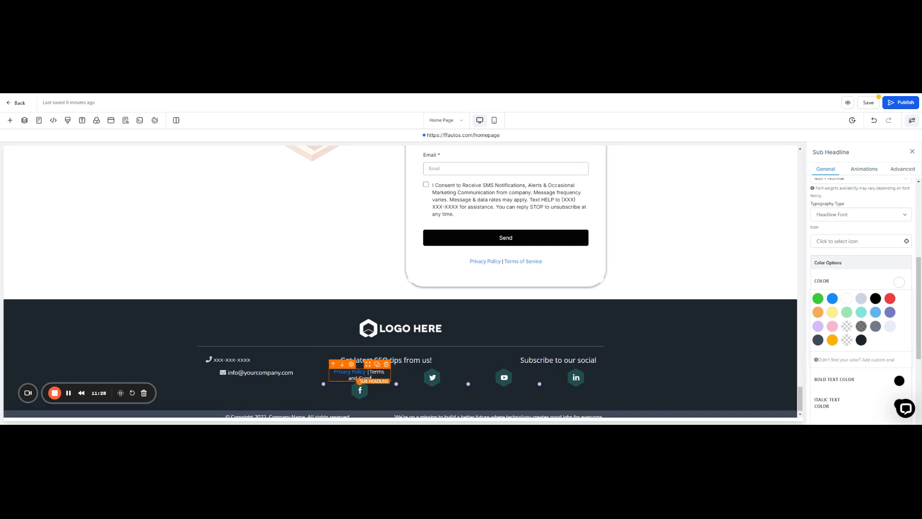
text(itions)
key(shift+Left)
key(shift+Left)
key(shift+Left)
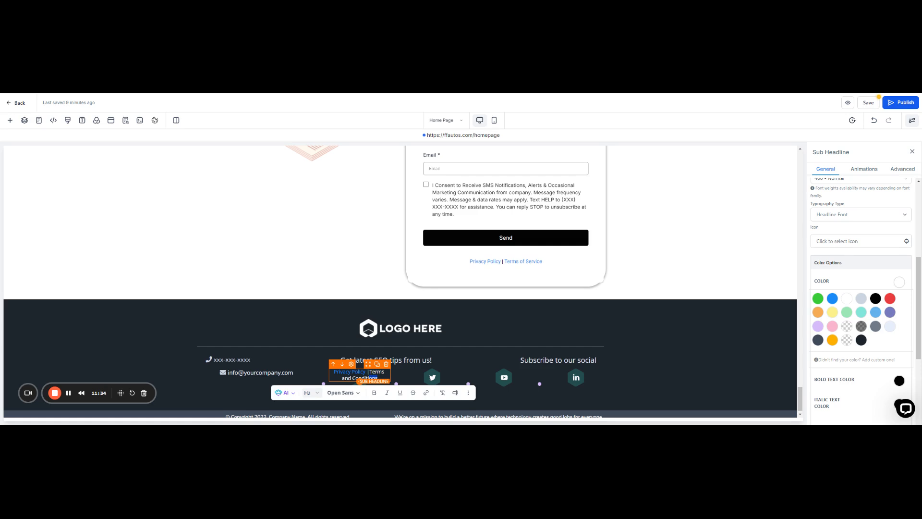
click(378, 377)
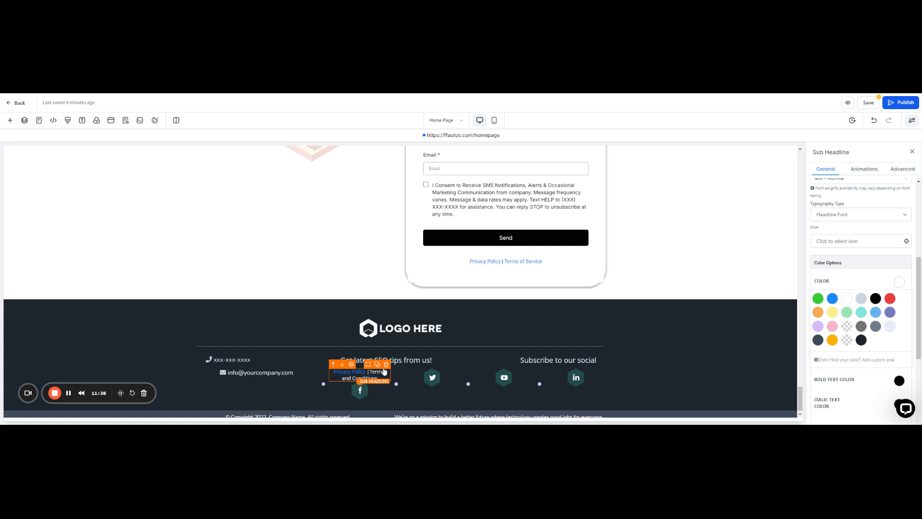
Step: Save the home page, accepting the global section change, and exit the page editor
click(868, 103)
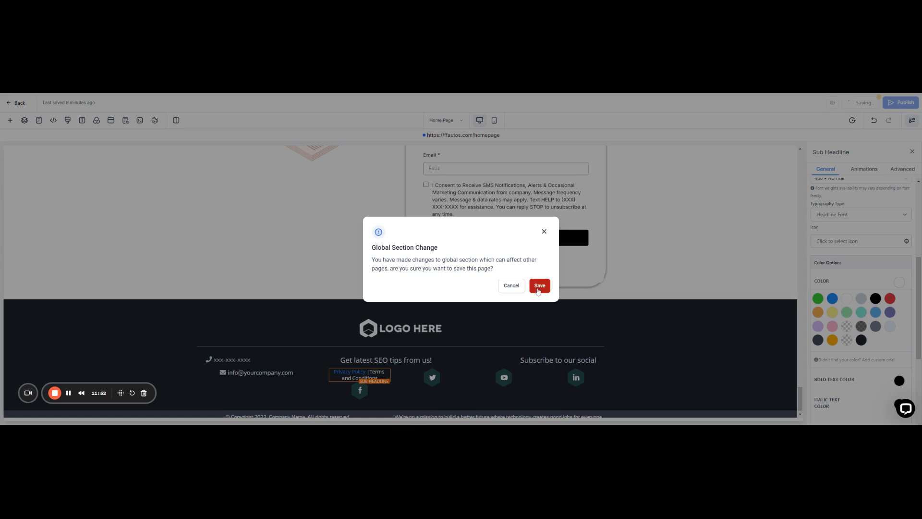
click(538, 291)
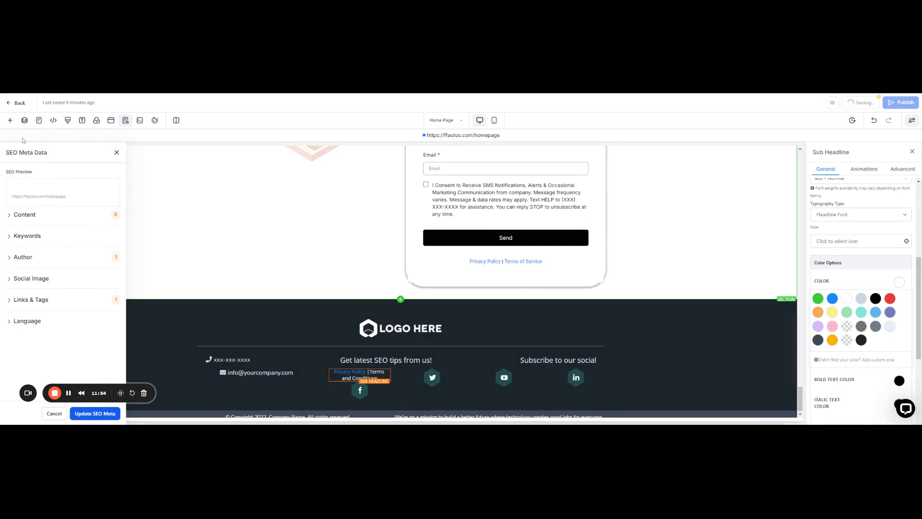
click(19, 103)
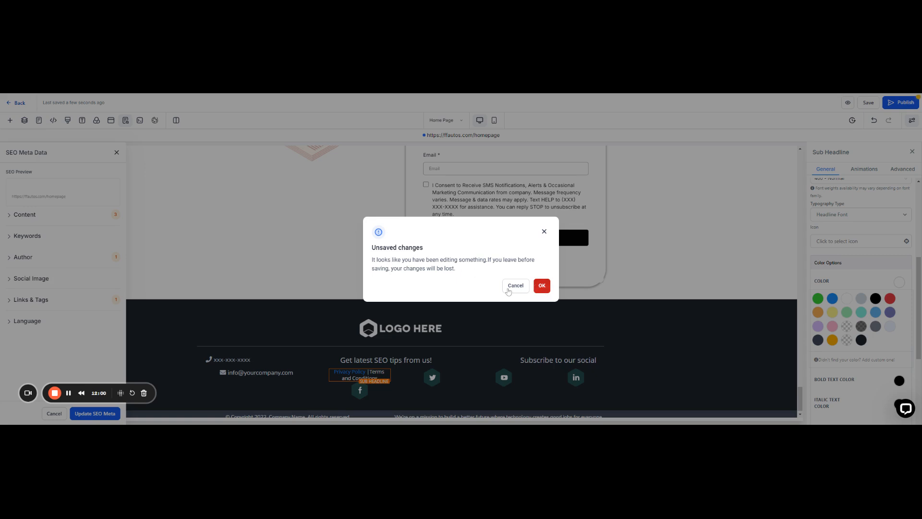
click(508, 290)
click(869, 105)
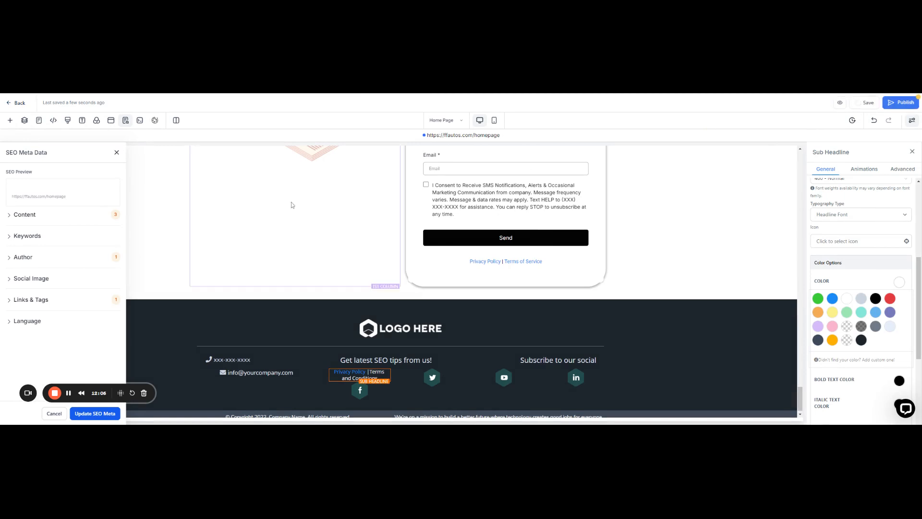
click(16, 104)
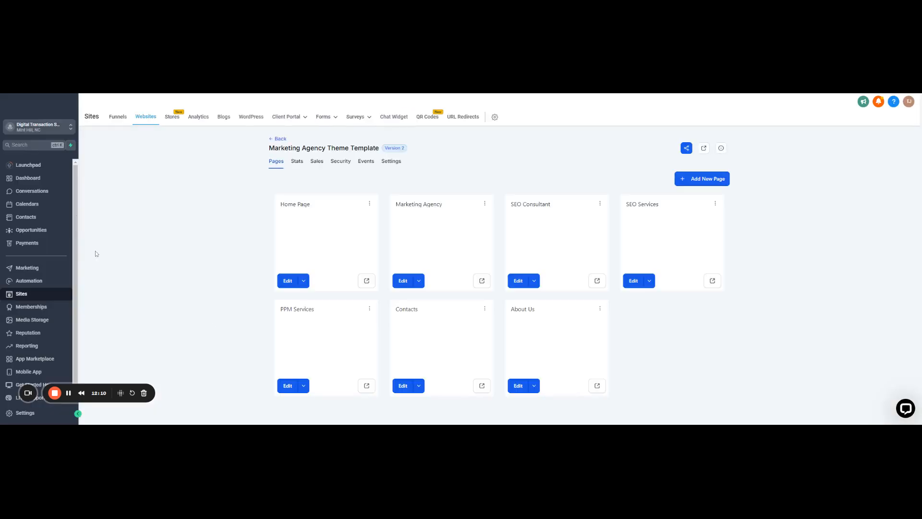
Step: Copy the link of DTS Terms and Conditions.pdf from Media Storage
click(26, 321)
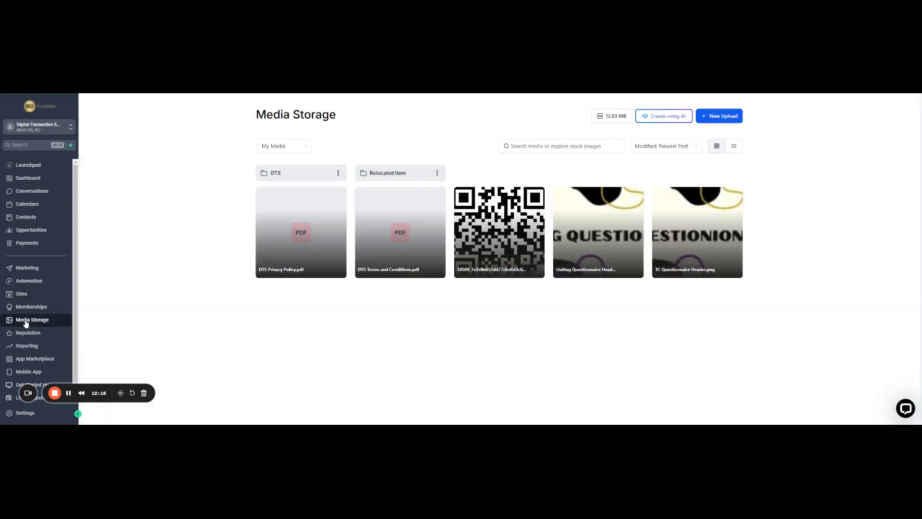
mouse_move(417, 256)
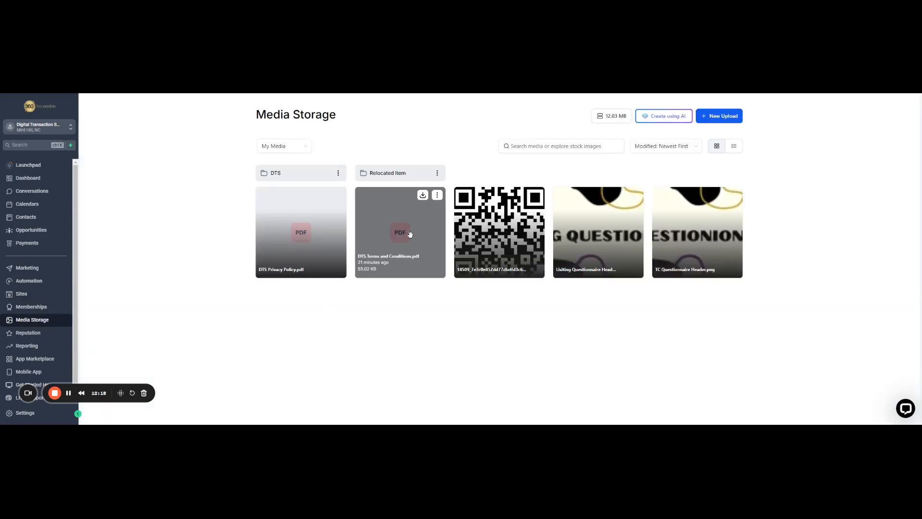
mouse_move(298, 262)
click(437, 195)
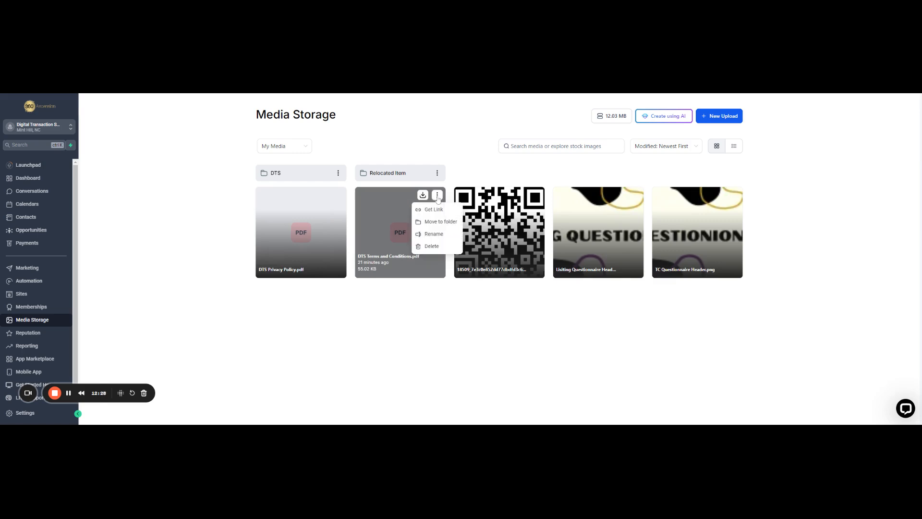
click(433, 210)
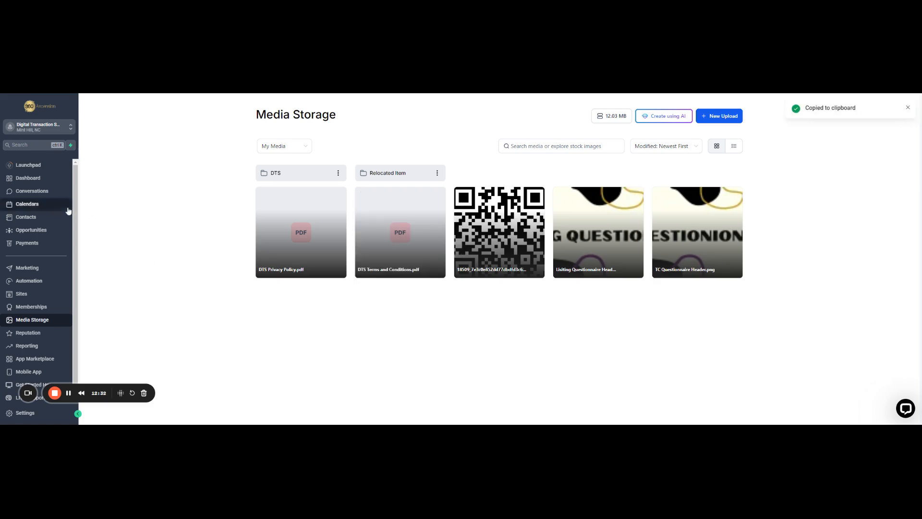
Step: Open the Home Page of the Marketing Agency Theme Template website for editing
click(22, 294)
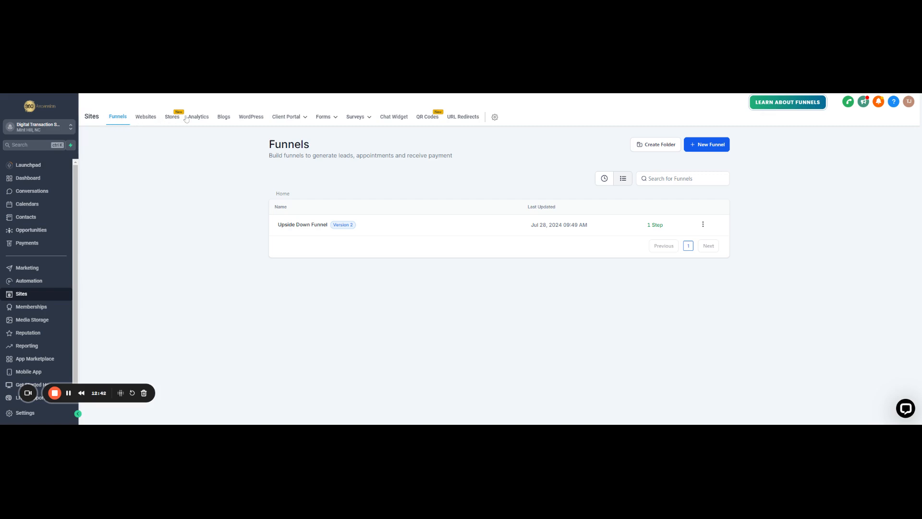
click(149, 118)
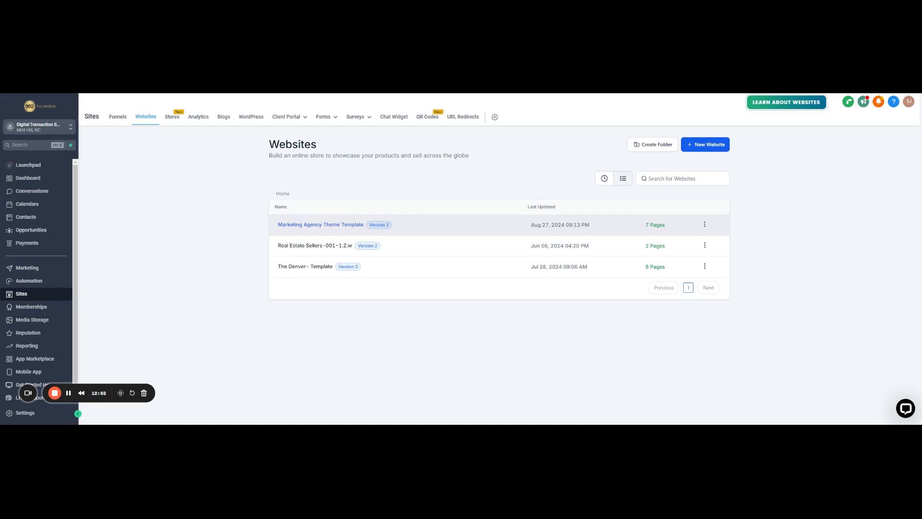
click(309, 229)
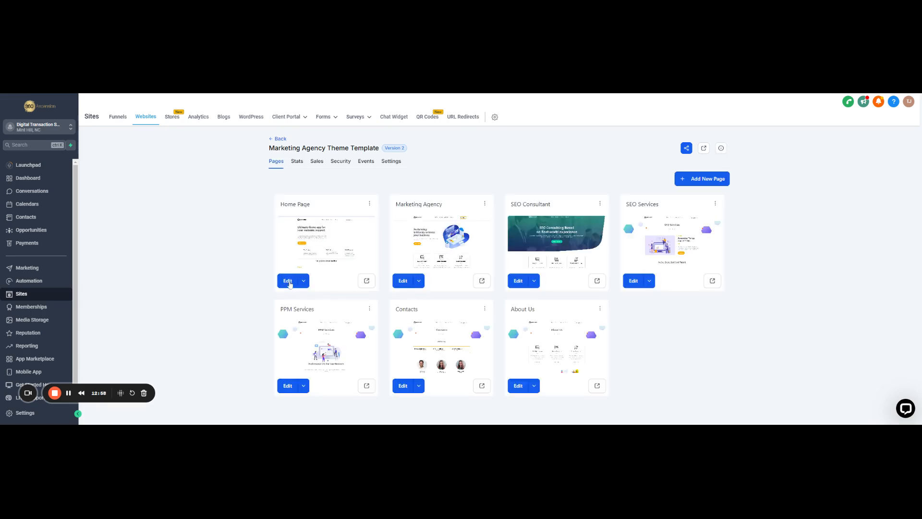
click(289, 282)
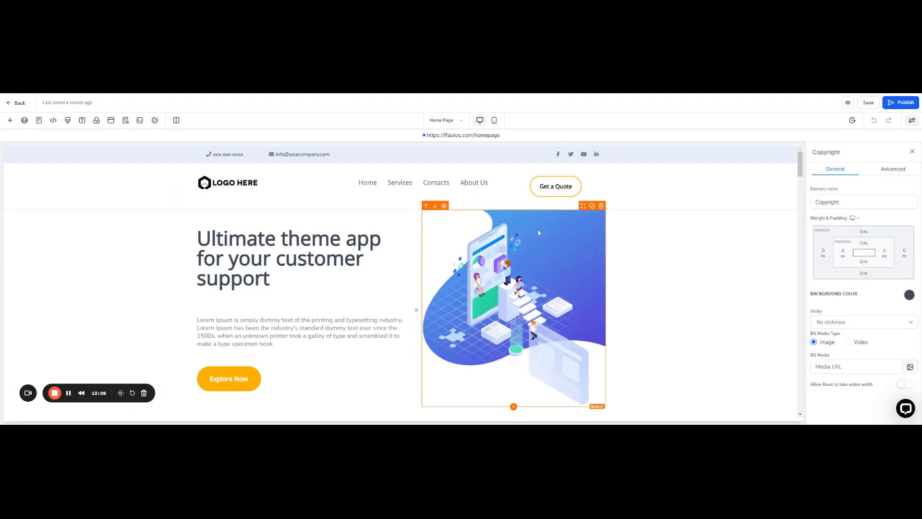
Step: Link the footer's "Terms and Conditions" text to the copied PDF URL, opening in the current window
scroll(800, 288, down, 20)
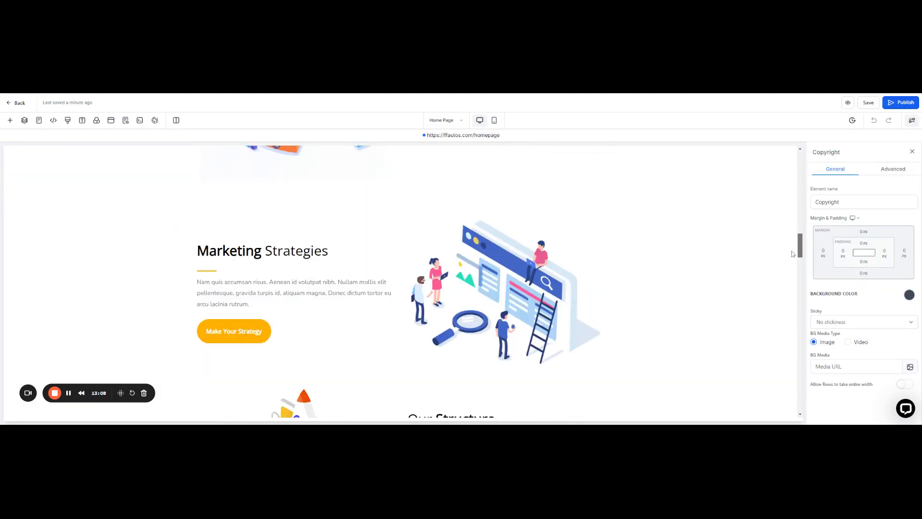
scroll(801, 409, down, 5)
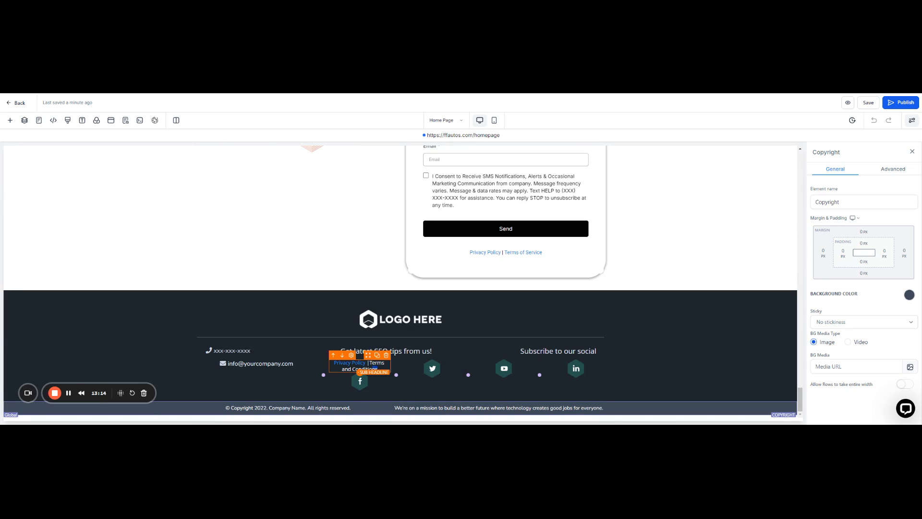
drag(377, 368, 369, 363)
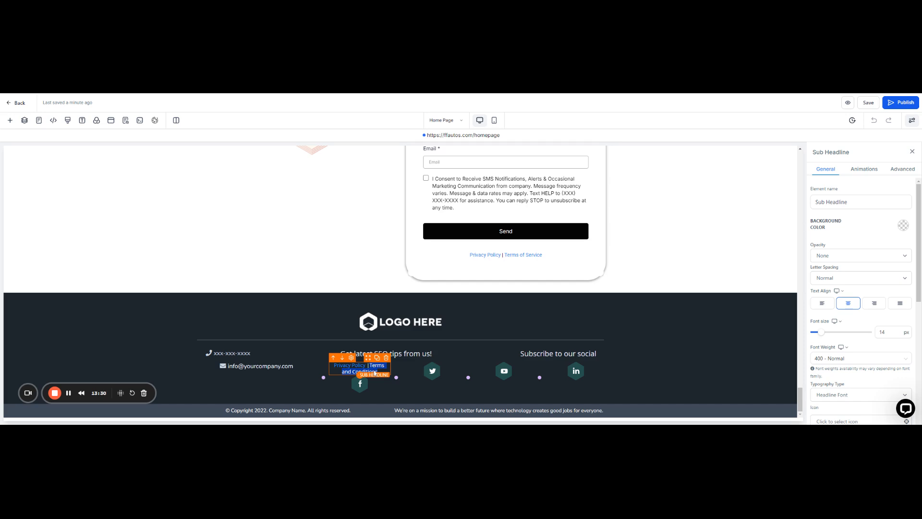
click(351, 371)
drag(378, 371, 369, 365)
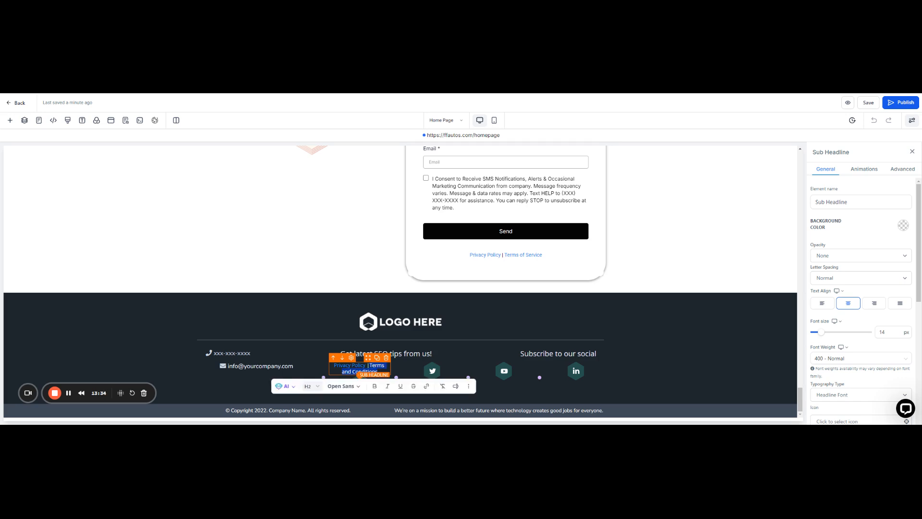
click(426, 386)
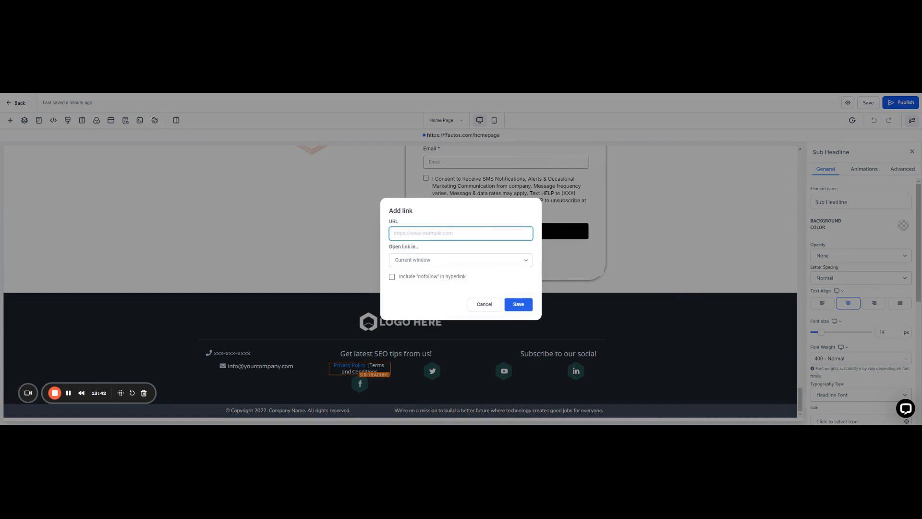
key(ctrl+v)
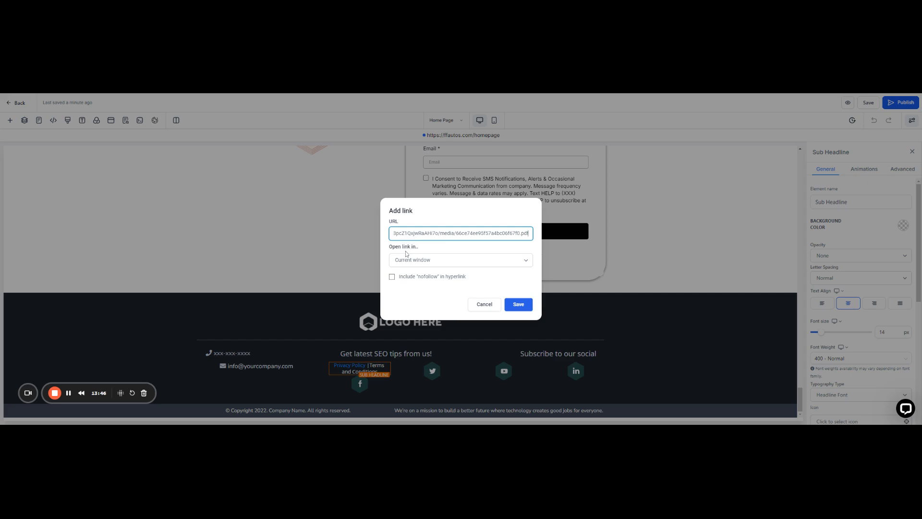
click(421, 262)
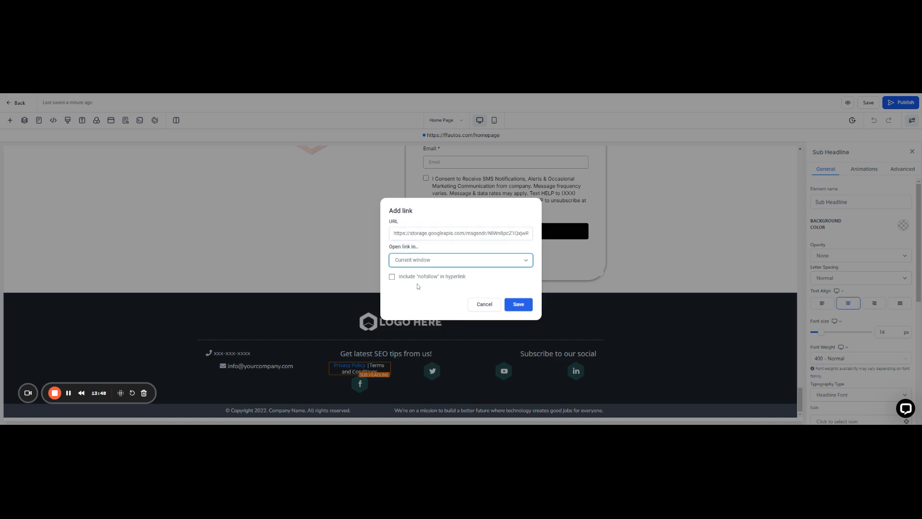
click(418, 281)
click(518, 304)
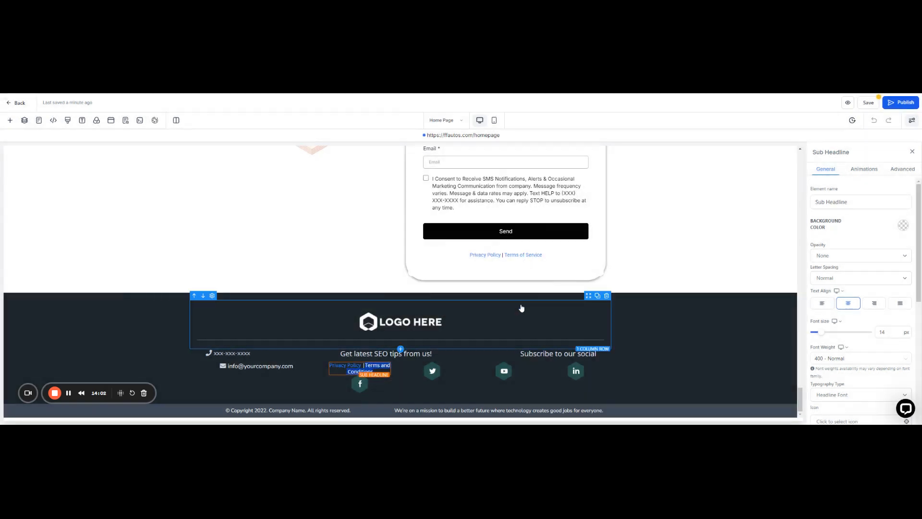
Step: Deselect the footer text and save the home page, accepting the global section change
click(682, 322)
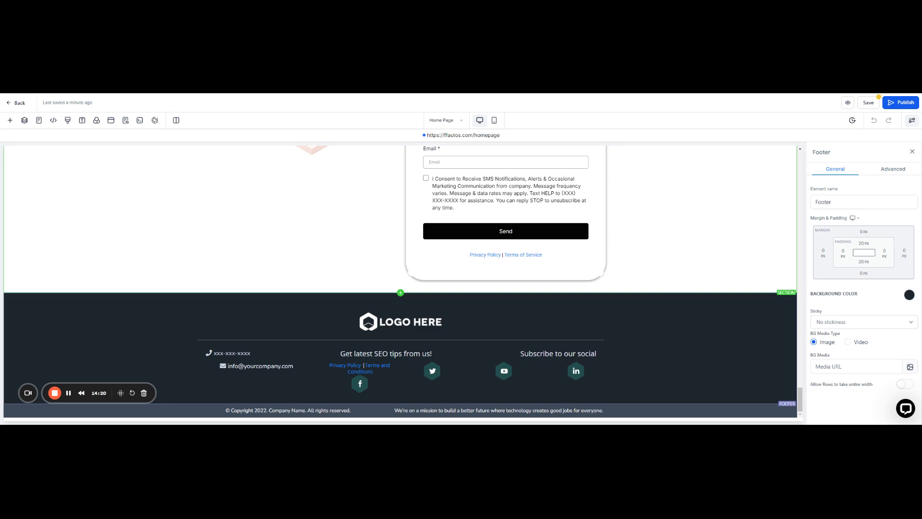
click(868, 103)
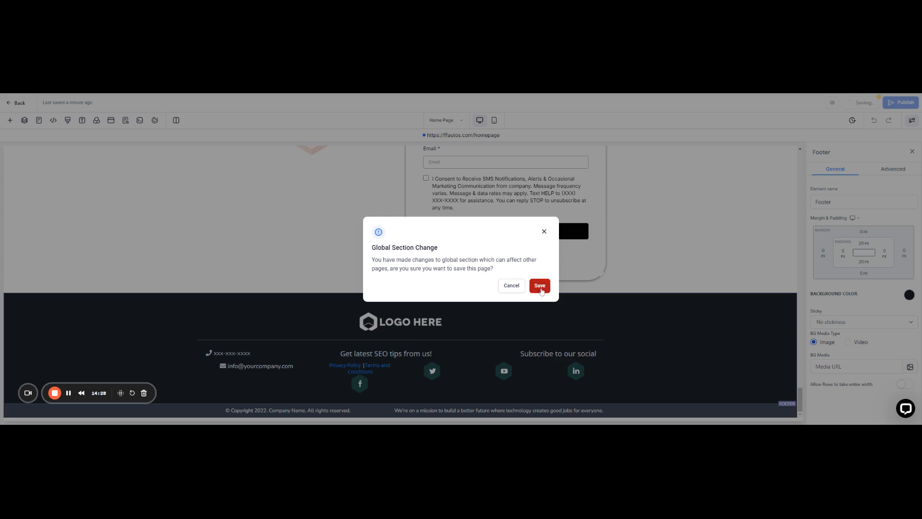
click(540, 285)
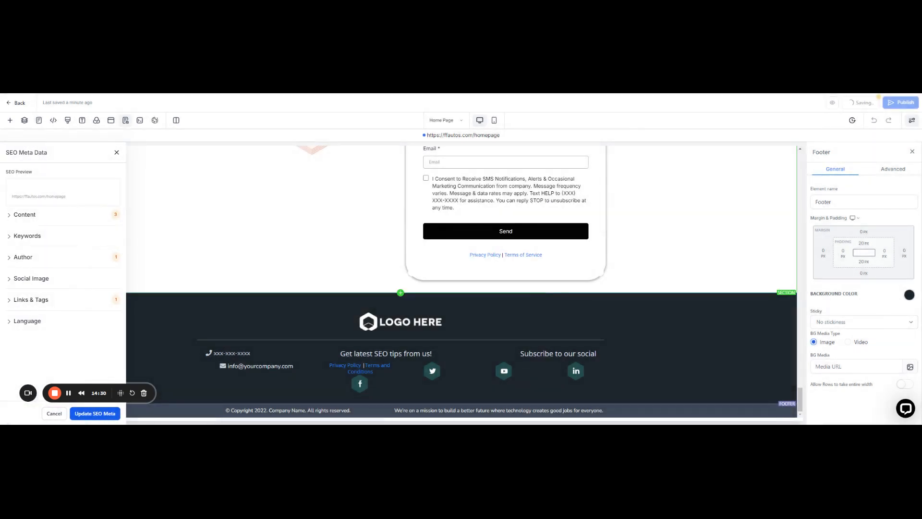